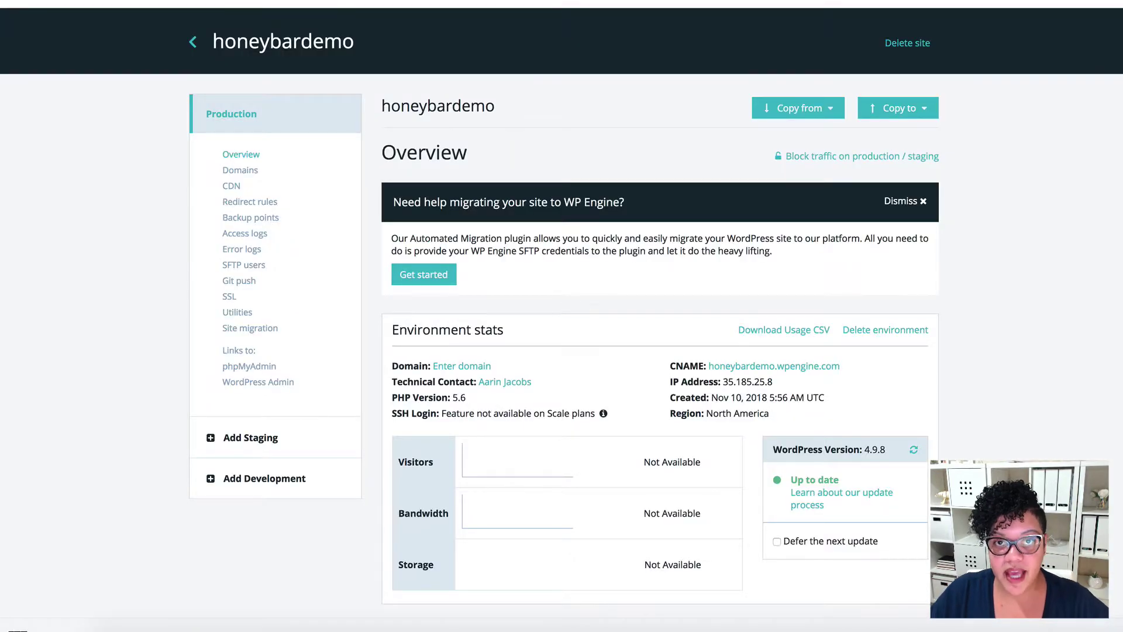
Download the Genesis Framework from the StudioPress themes page and check the agent-focused-pro.zip file in the Downloads folder
{"action": "scroll", "coordinate": [692, 92], "scroll_direction": "up", "scroll_amount": 1}
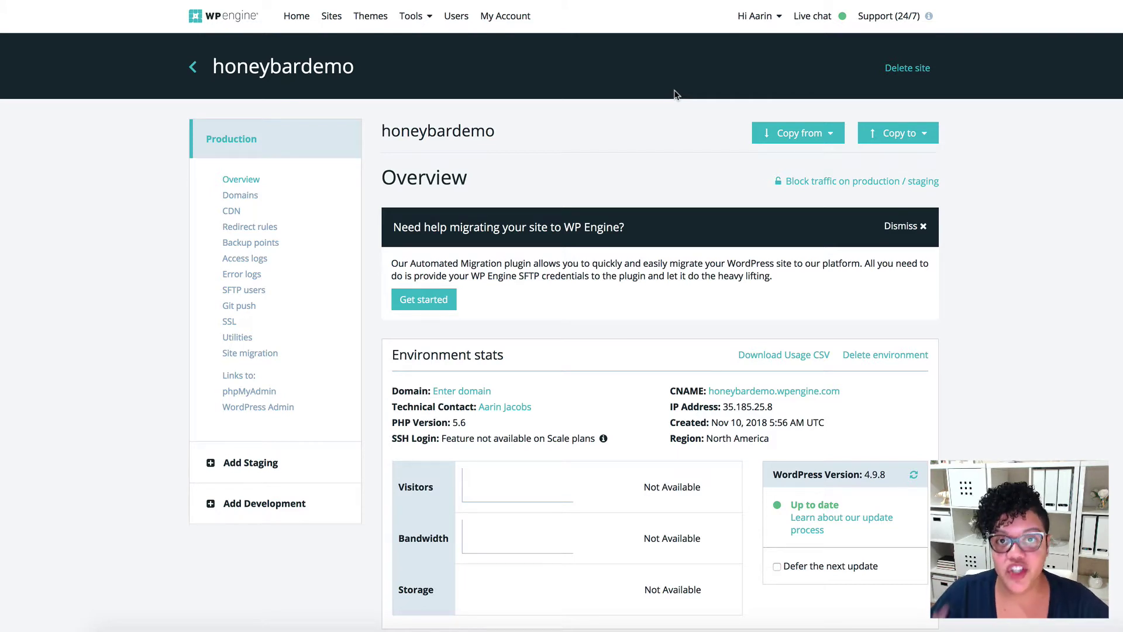
{"action": "scroll", "coordinate": [637, 88], "scroll_direction": "down", "scroll_amount": 1}
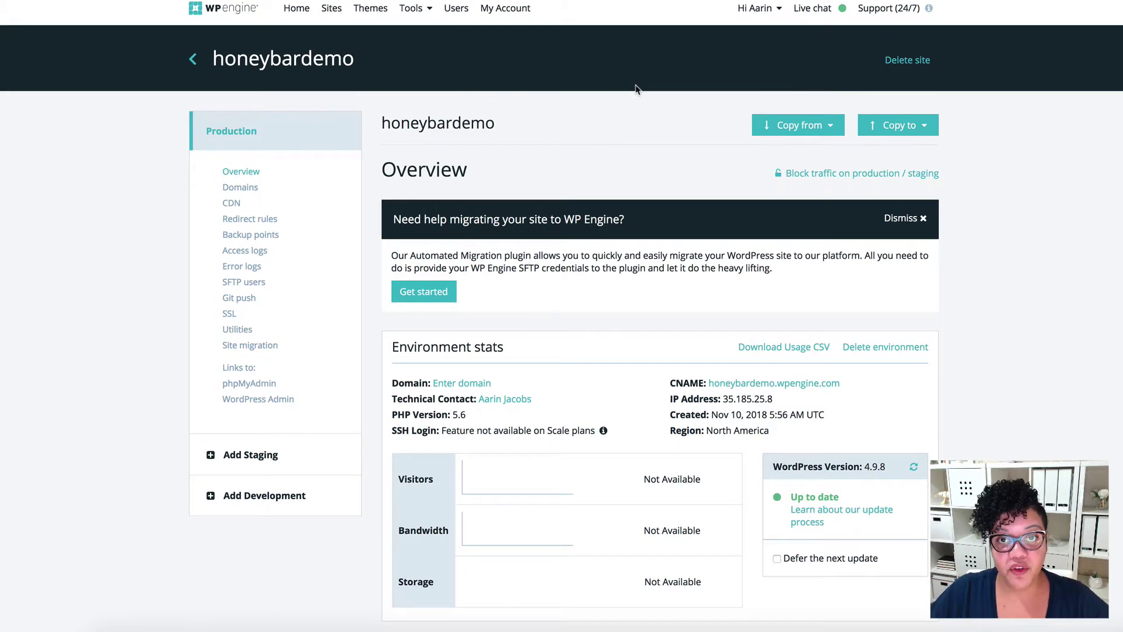
{"action": "scroll", "coordinate": [637, 88], "scroll_direction": "up", "scroll_amount": 1}
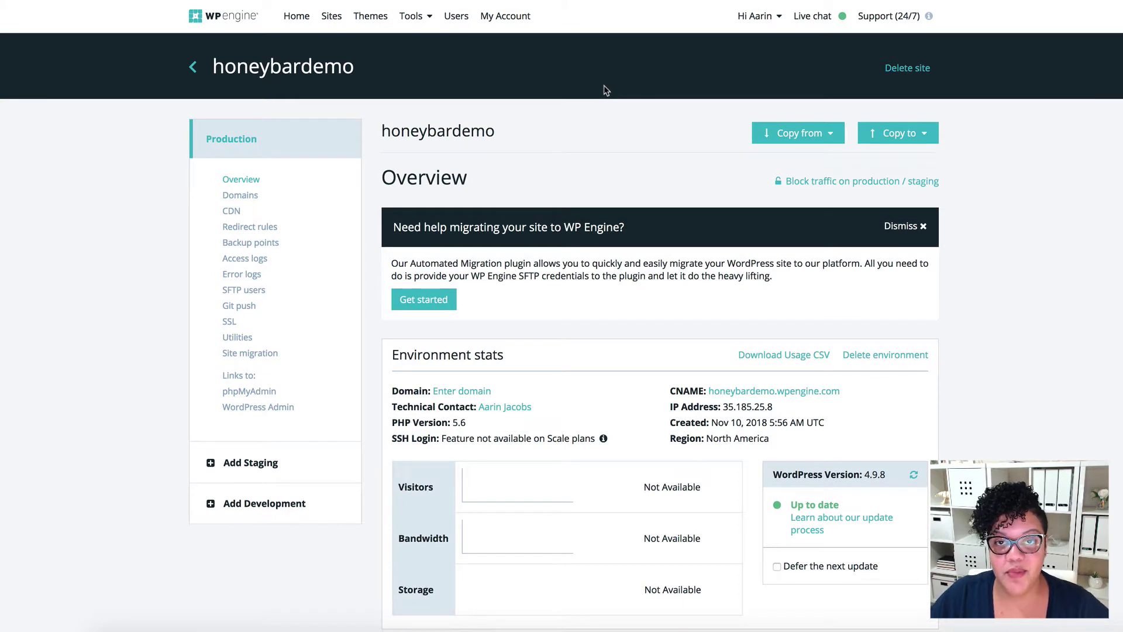
{"action": "left_click", "coordinate": [379, 20]}
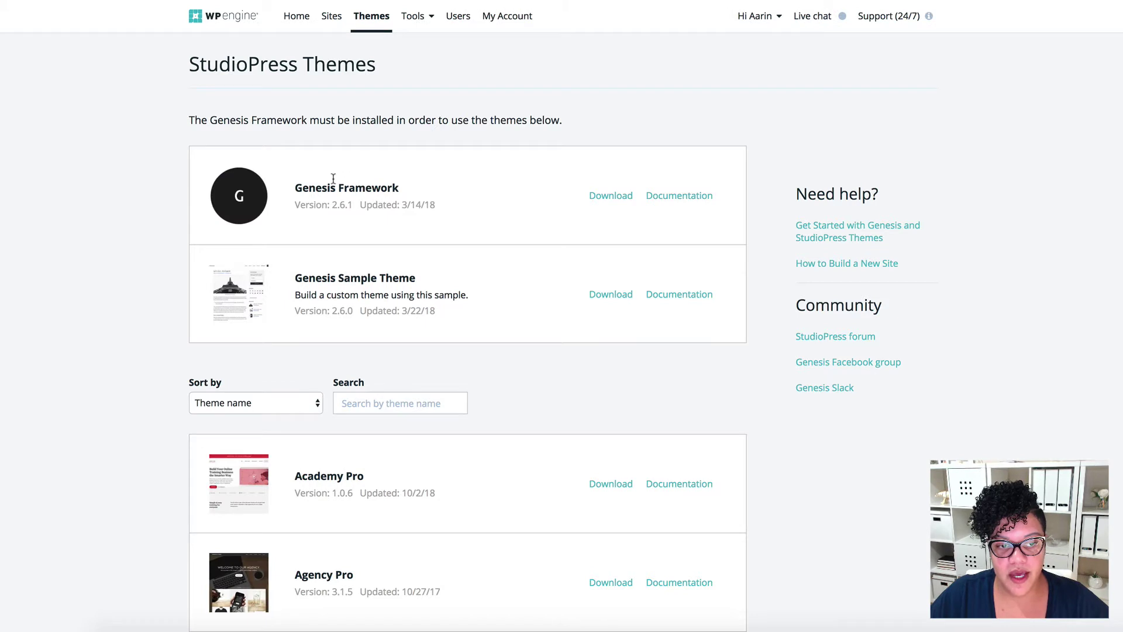
{"action": "left_click", "coordinate": [619, 201]}
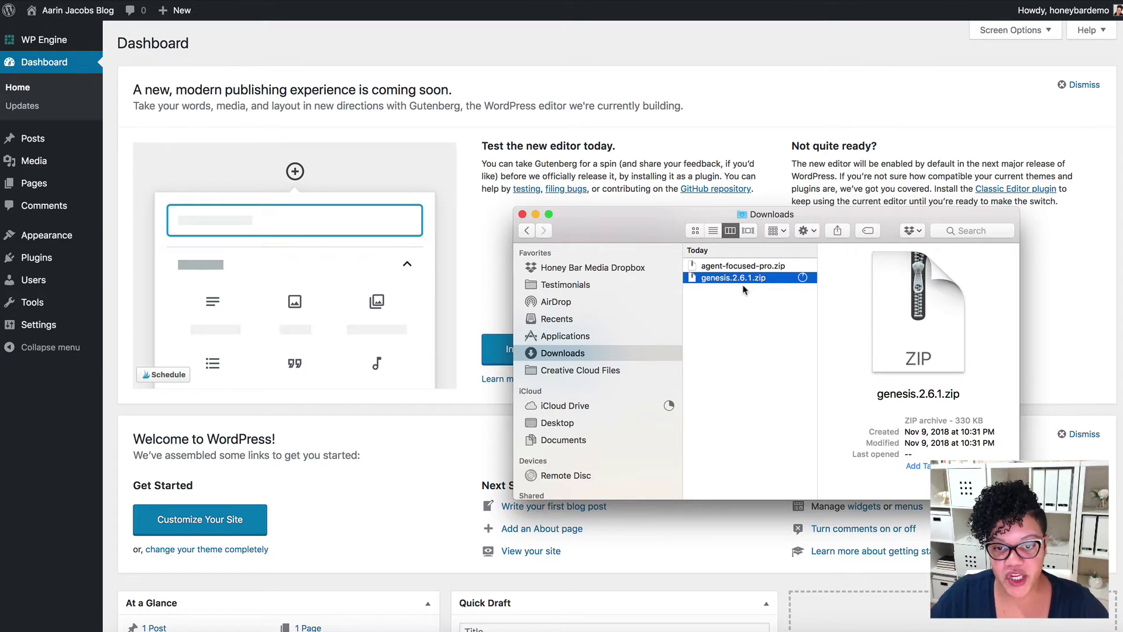
{"action": "left_click", "coordinate": [746, 267]}
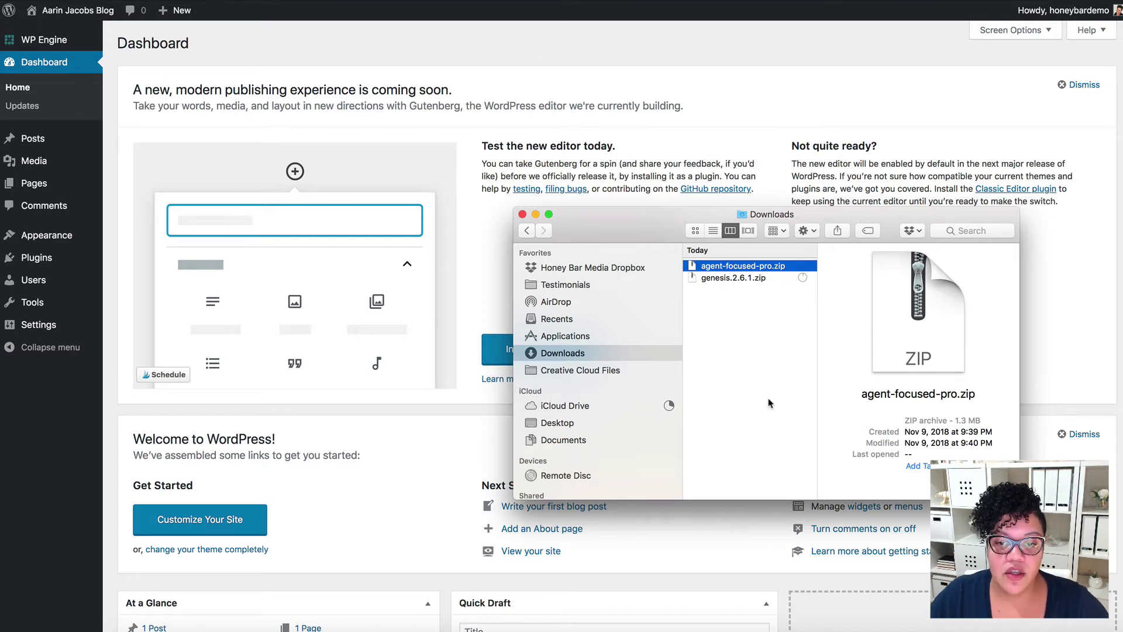
{"action": "left_click", "coordinate": [535, 214]}
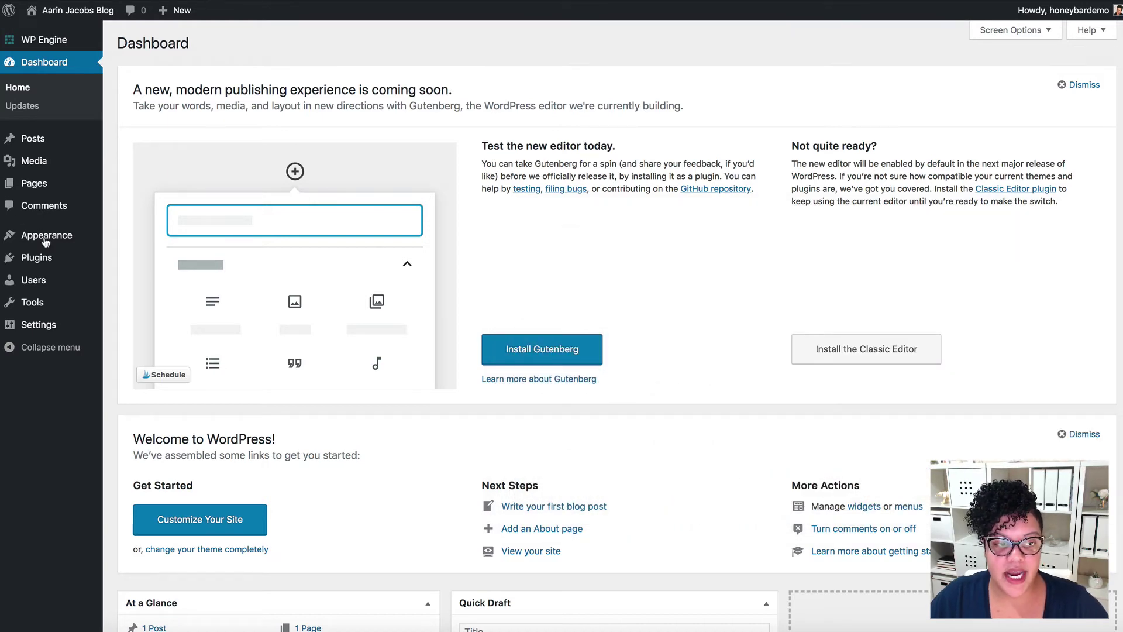
In the WordPress admin, upload genesis.2.6.1.zip from the Downloads folder as a new theme and install it
{"action": "mouse_move", "coordinate": [45, 241]}
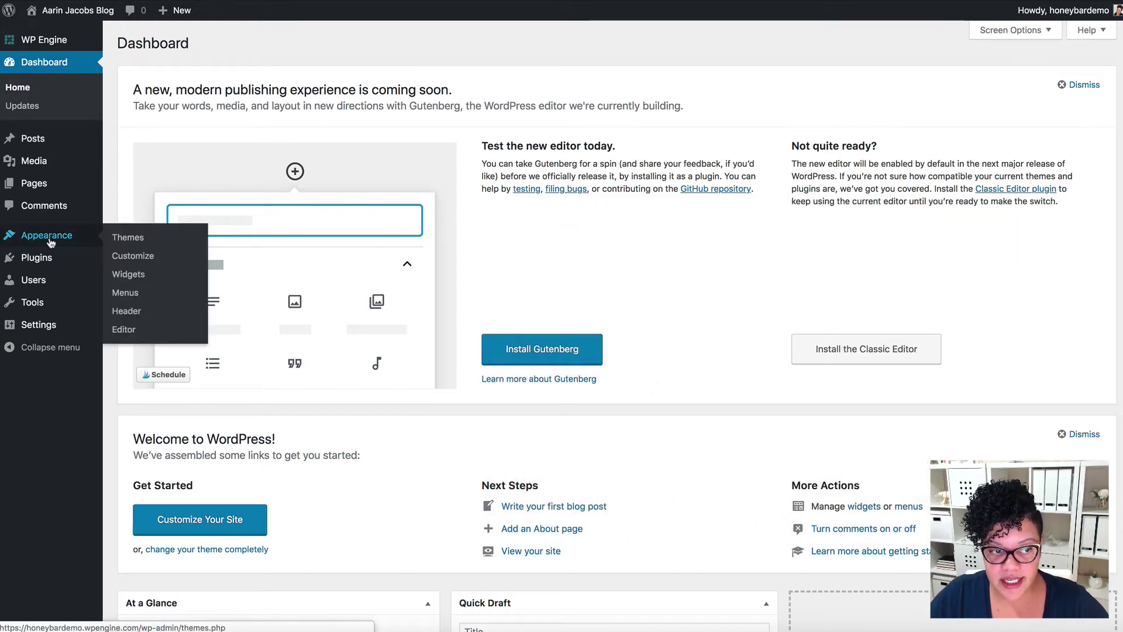
{"action": "left_click", "coordinate": [129, 238]}
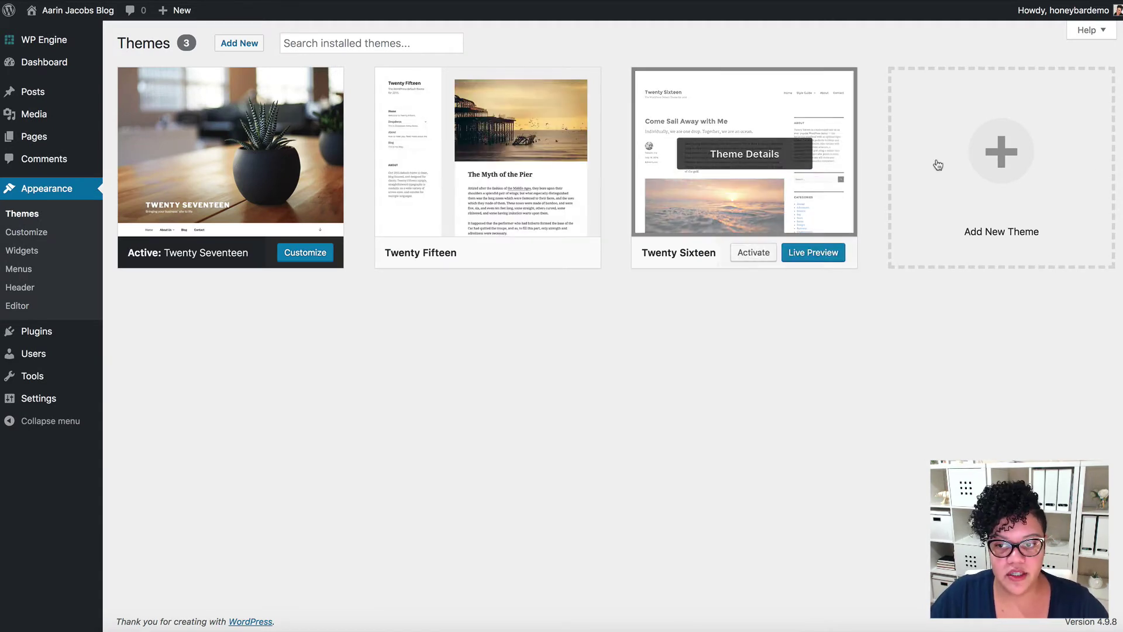
{"action": "left_click", "coordinate": [994, 170]}
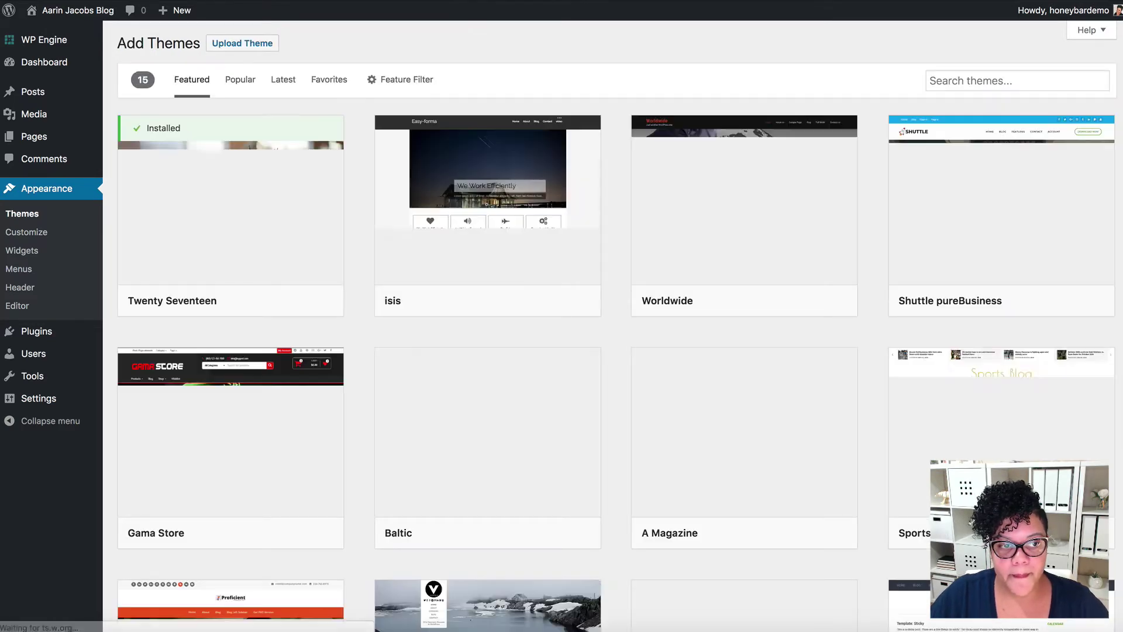
{"action": "left_click", "coordinate": [245, 48]}
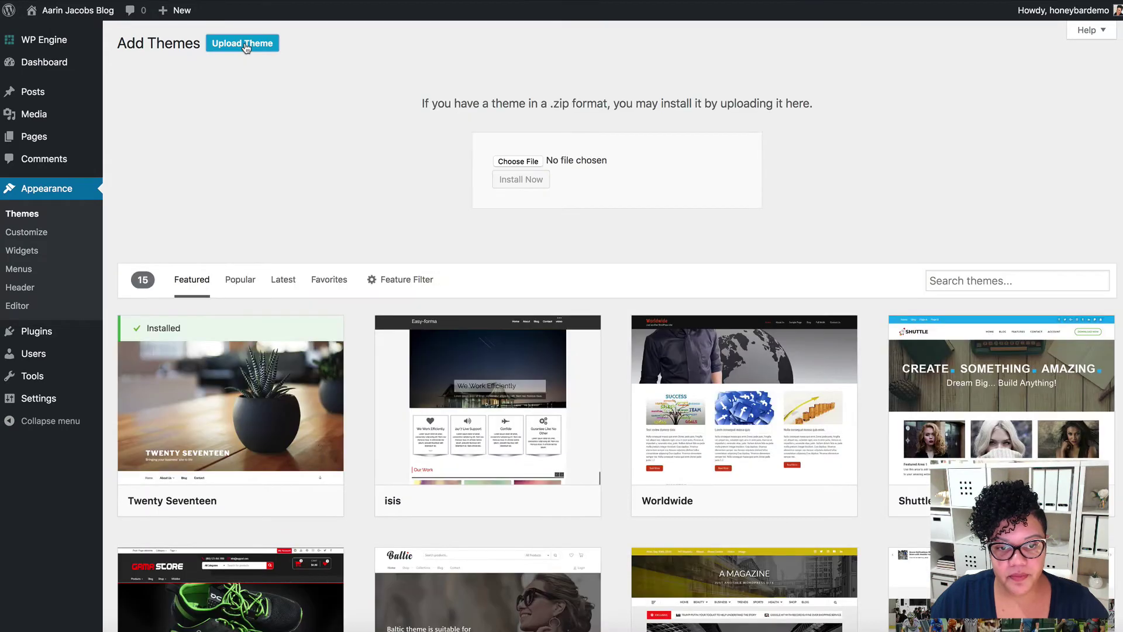
{"action": "left_click", "coordinate": [518, 162]}
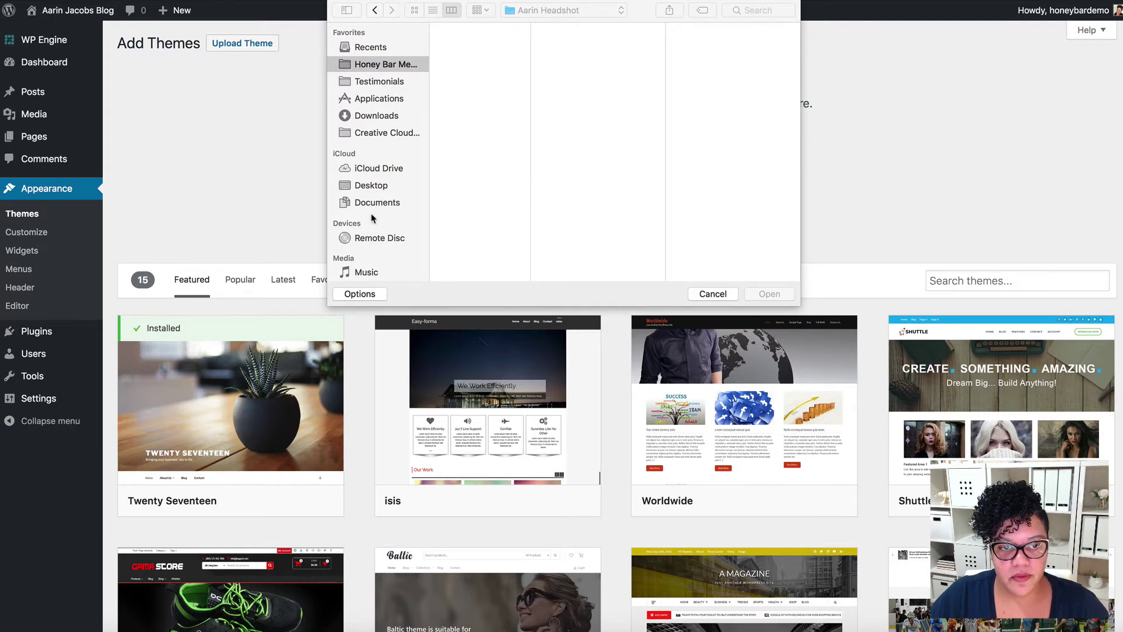
{"action": "left_click", "coordinate": [374, 116]}
{"action": "left_click", "coordinate": [459, 56]}
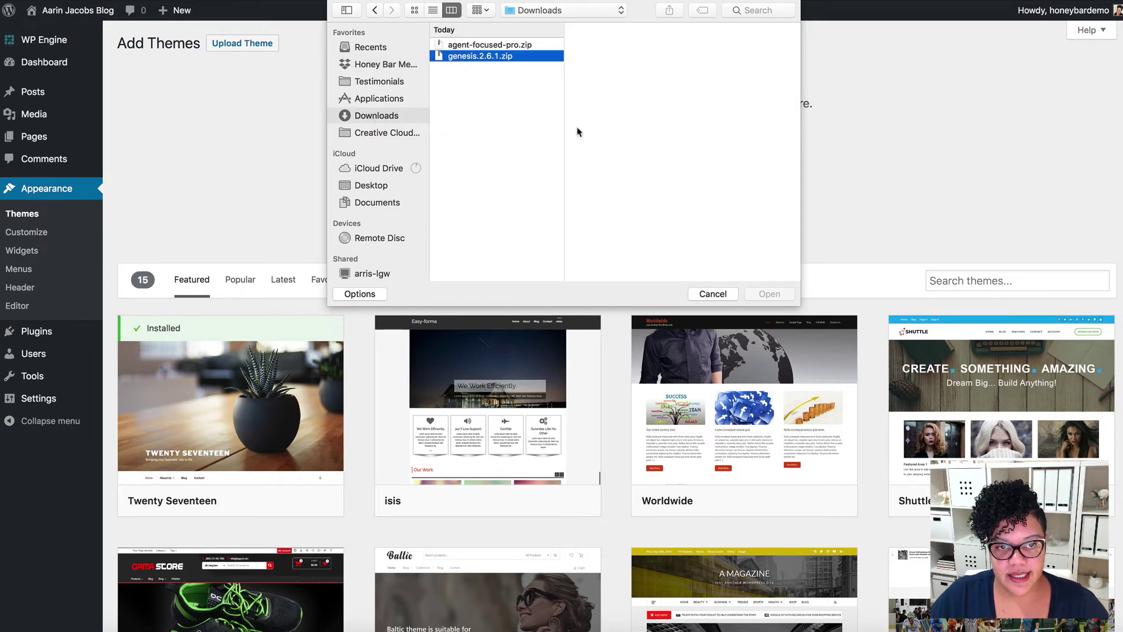
{"action": "left_click", "coordinate": [479, 56]}
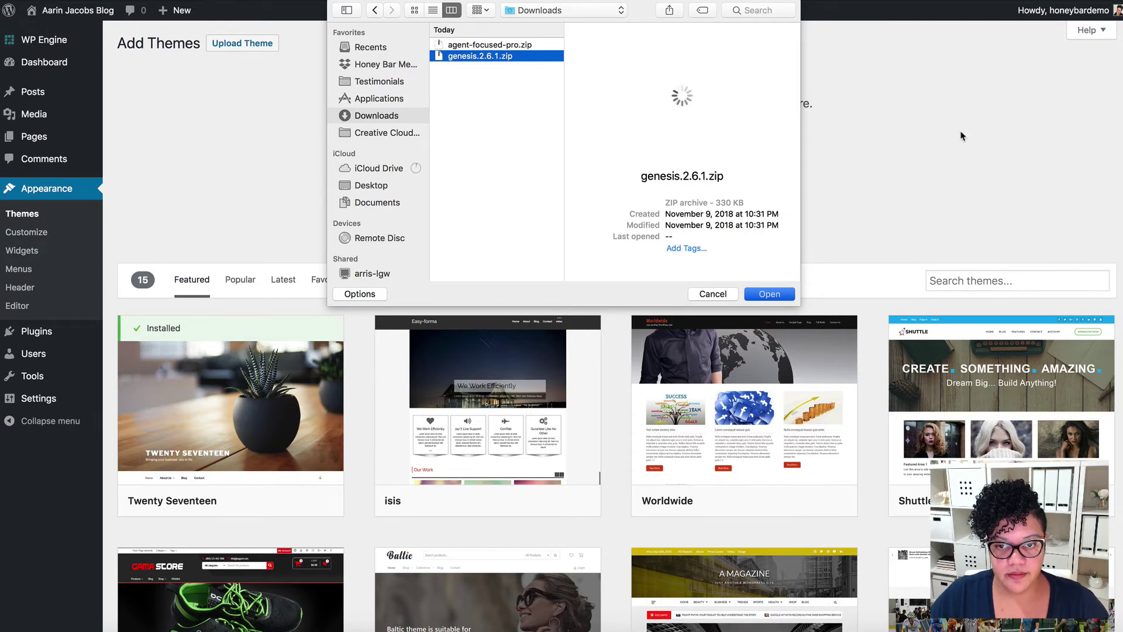
{"action": "key", "text": "Escape"}
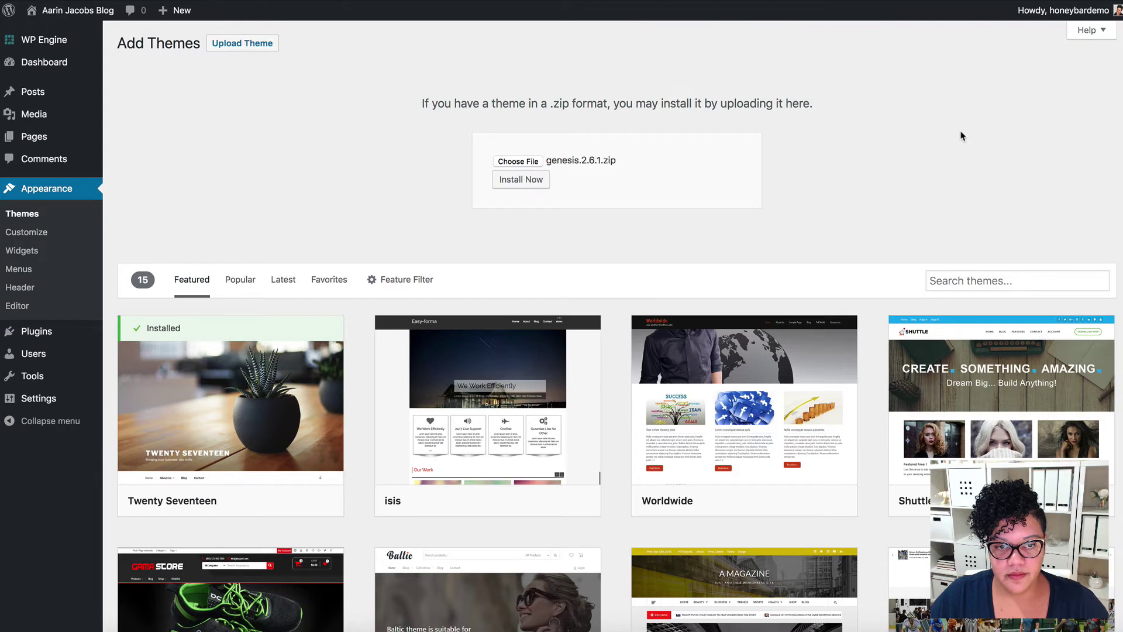
{"action": "left_click", "coordinate": [528, 180]}
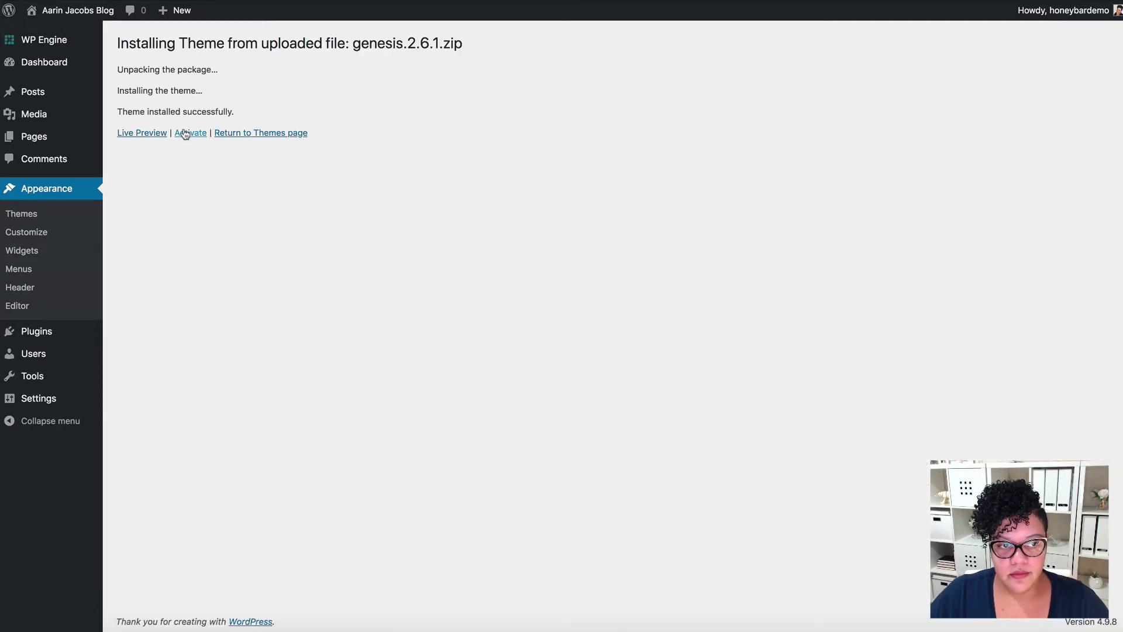
Upload agent-focused-pro.zip as another new theme, install it and activate it
{"action": "left_click", "coordinate": [31, 219]}
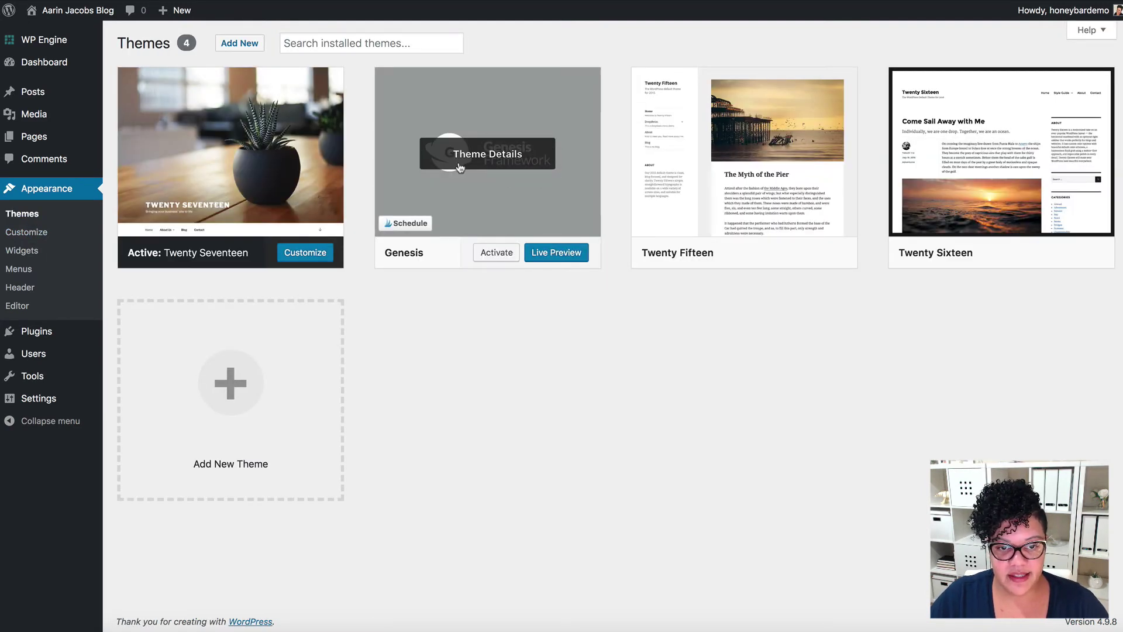
{"action": "left_click", "coordinate": [248, 47]}
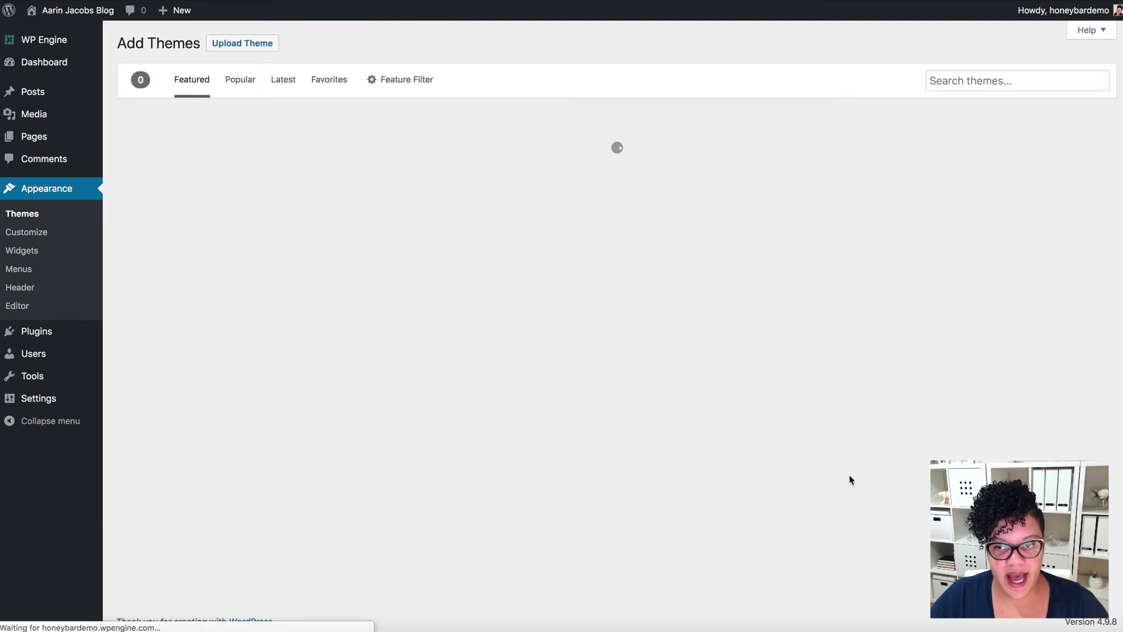
{"action": "left_click", "coordinate": [245, 44]}
{"action": "left_click", "coordinate": [508, 161]}
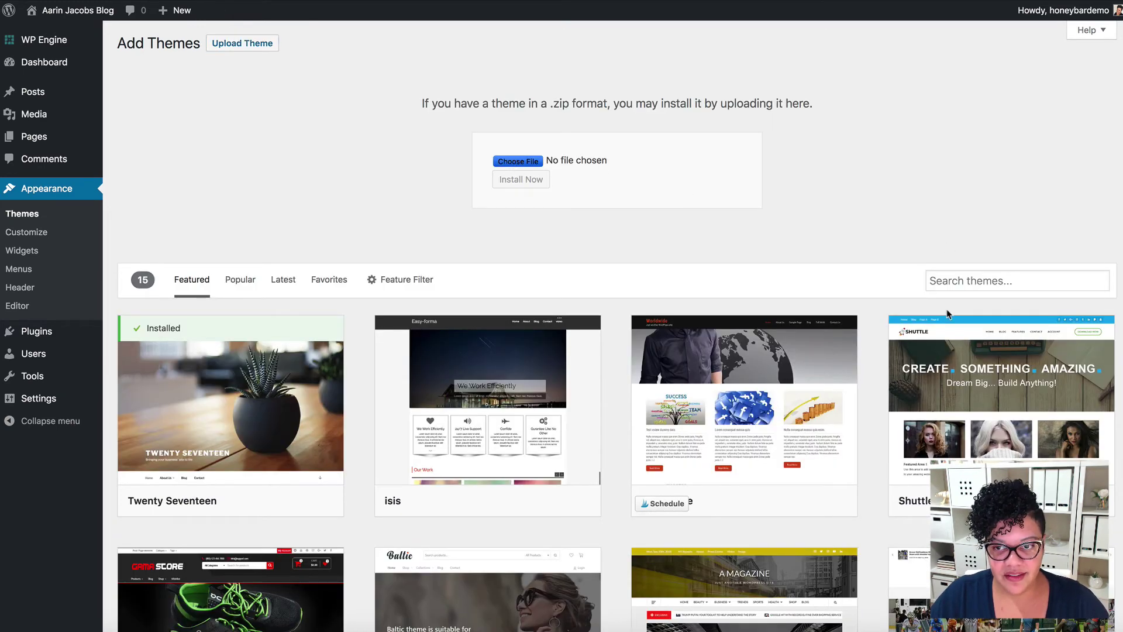
{"action": "left_click", "coordinate": [498, 45]}
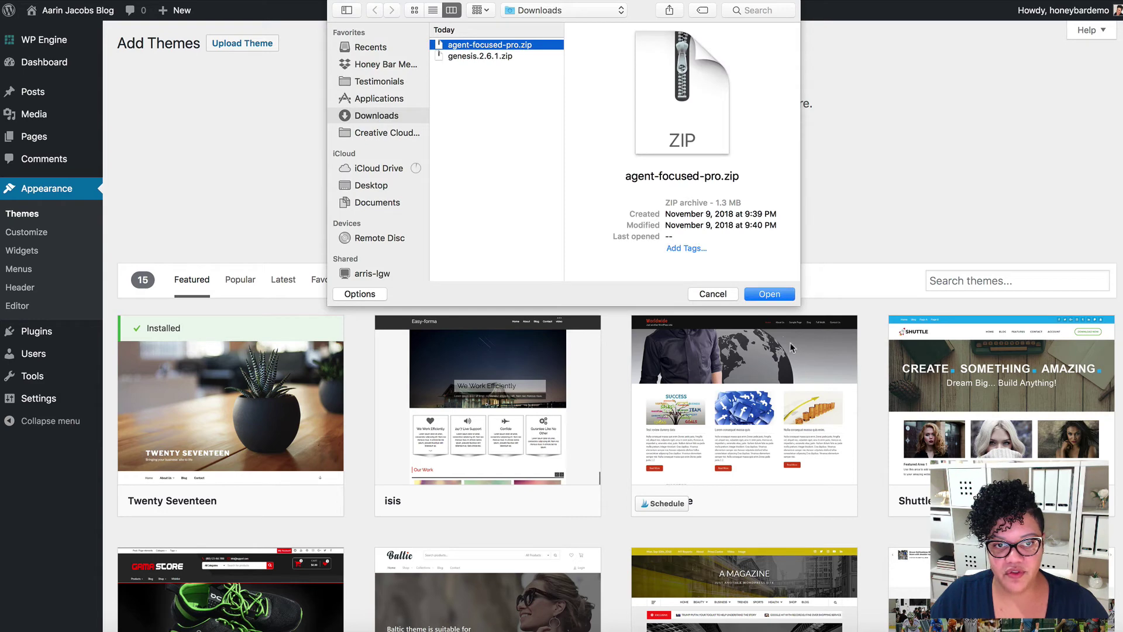
{"action": "left_click", "coordinate": [770, 294]}
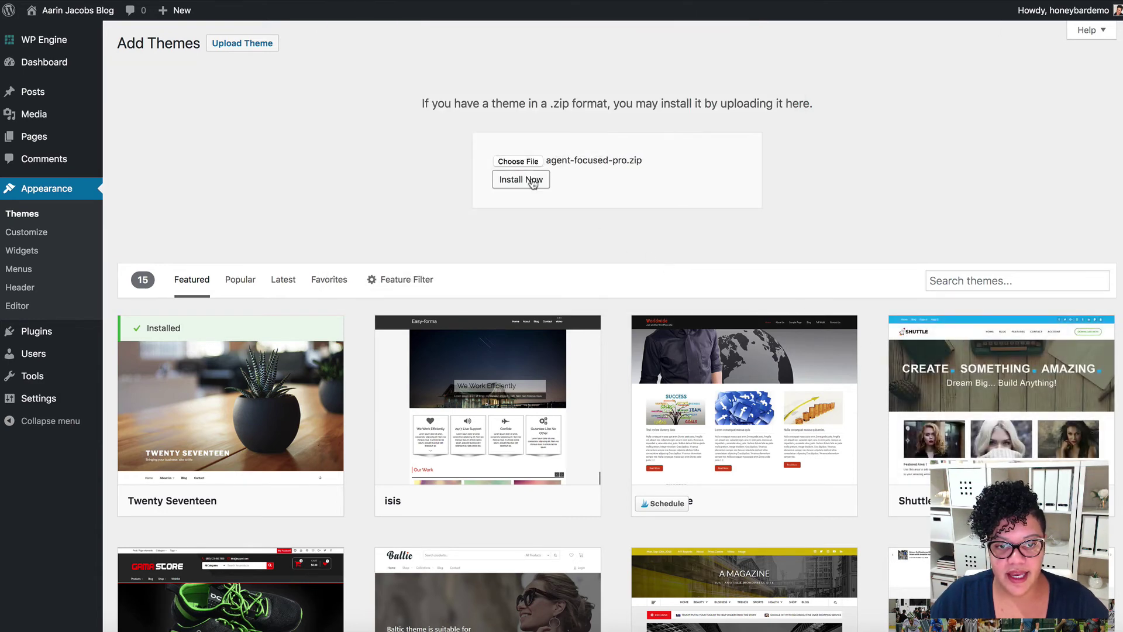
{"action": "left_click", "coordinate": [521, 179]}
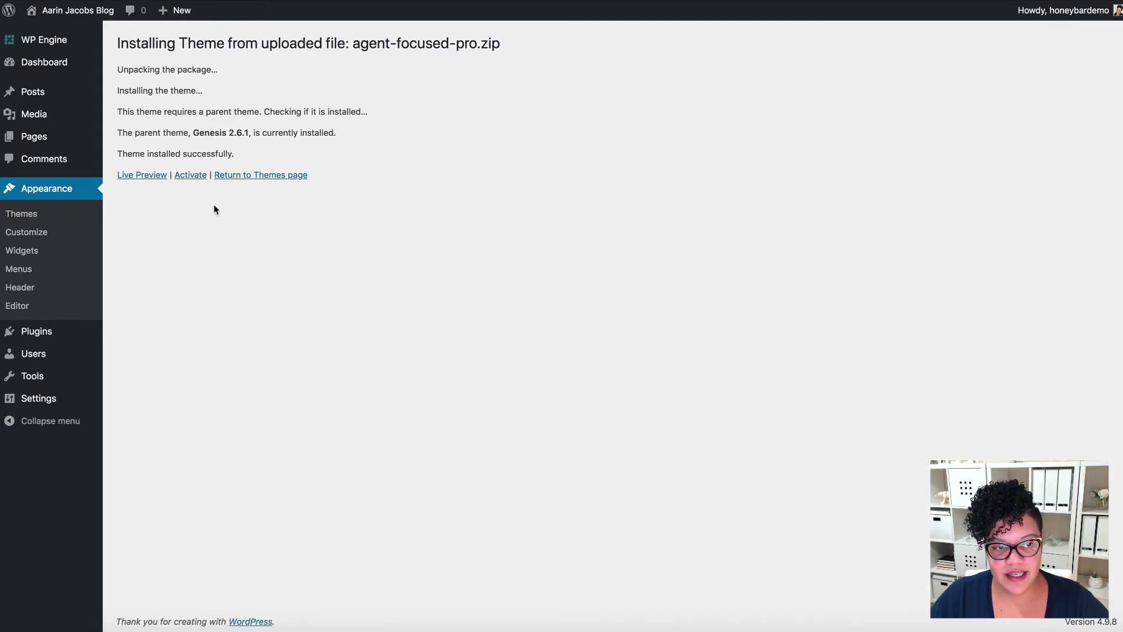
{"action": "left_click", "coordinate": [193, 178]}
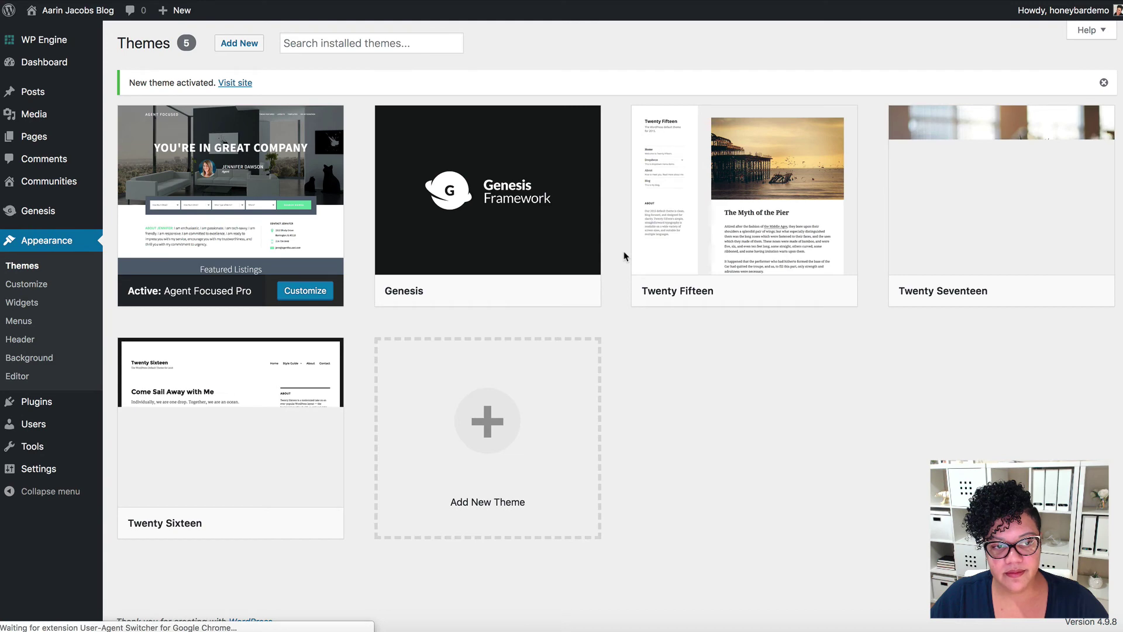
Open the live site in a new tab and review its front page from header to footer
{"action": "mouse_move", "coordinate": [80, 18]}
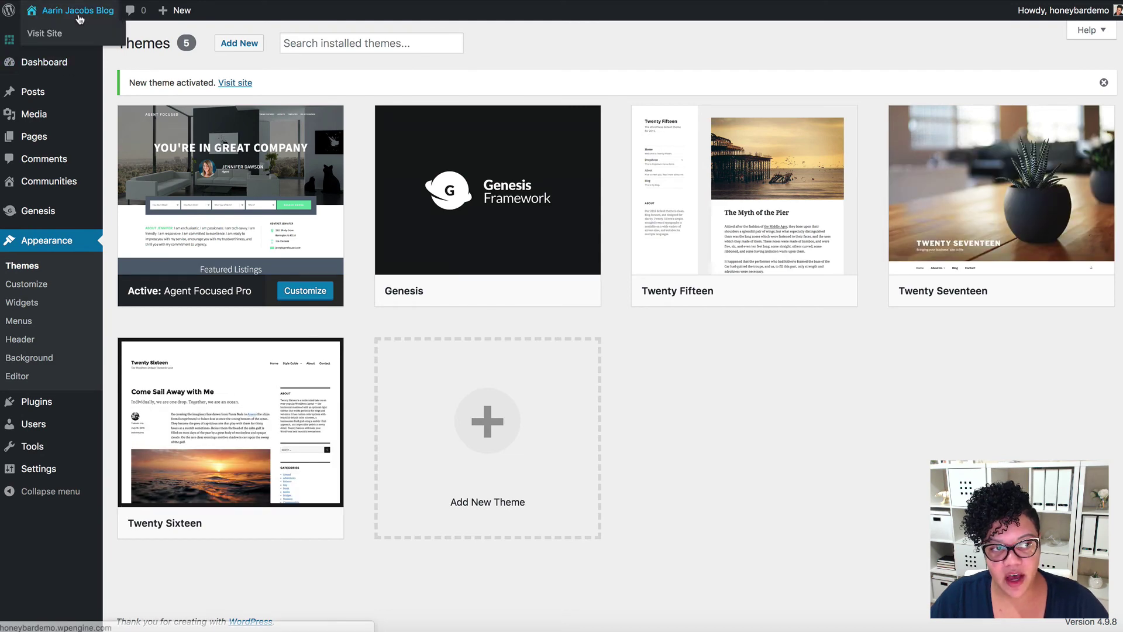
{"action": "right_click", "coordinate": [54, 34]}
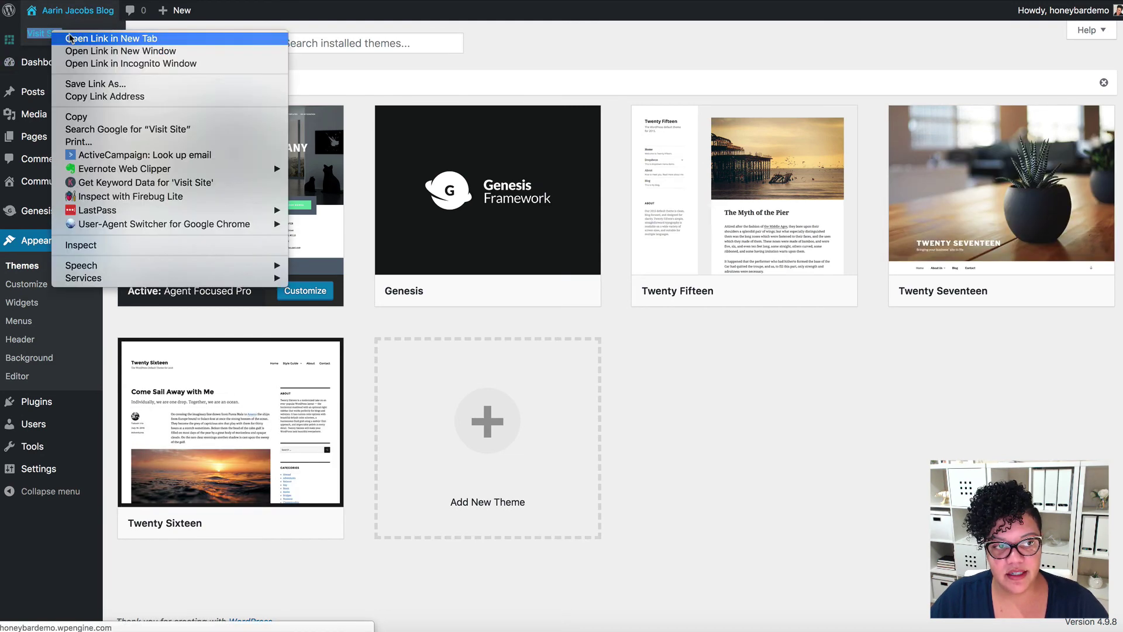
{"action": "left_click", "coordinate": [70, 39]}
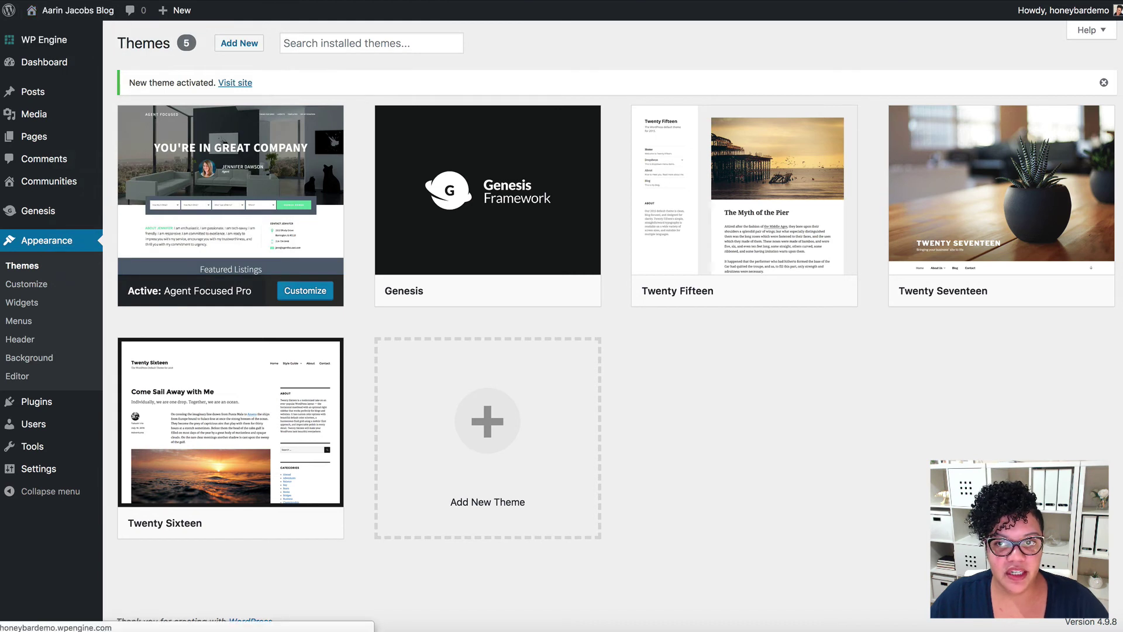
{"action": "key", "text": "ctrl+Tab"}
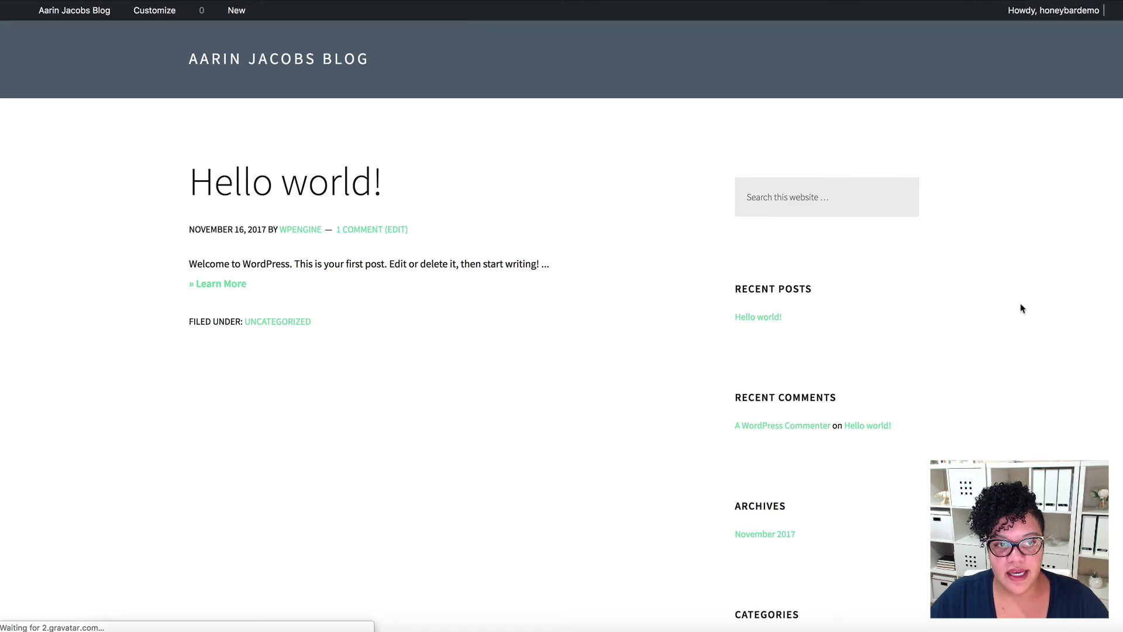
{"action": "scroll", "coordinate": [1022, 308], "scroll_direction": "down", "scroll_amount": 10}
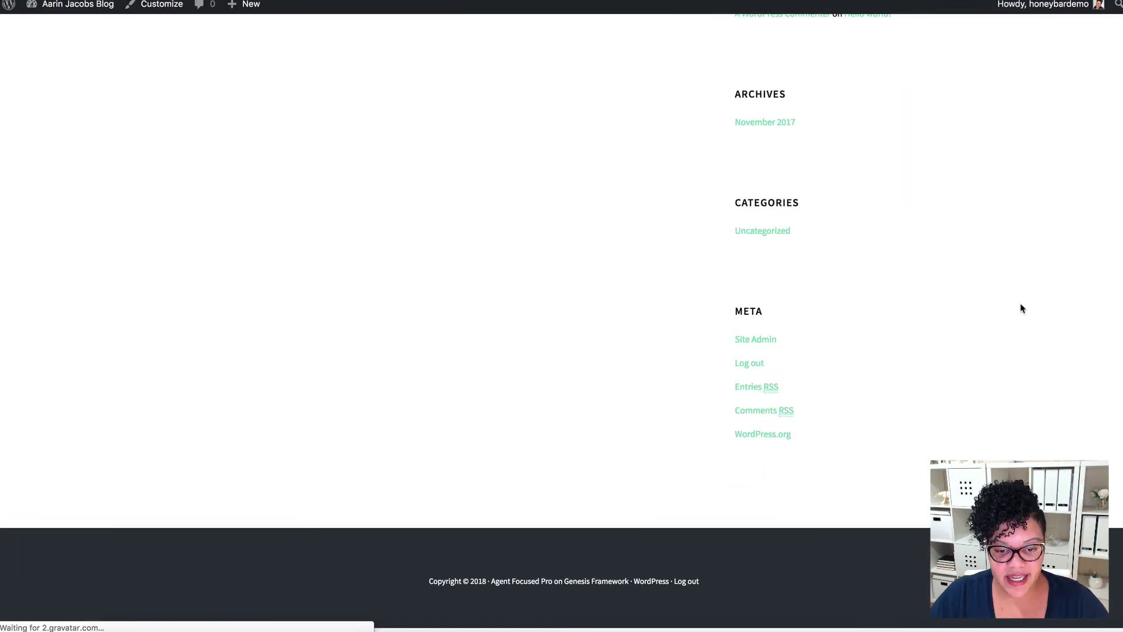
{"action": "scroll", "coordinate": [324, 46], "scroll_direction": "up", "scroll_amount": 10}
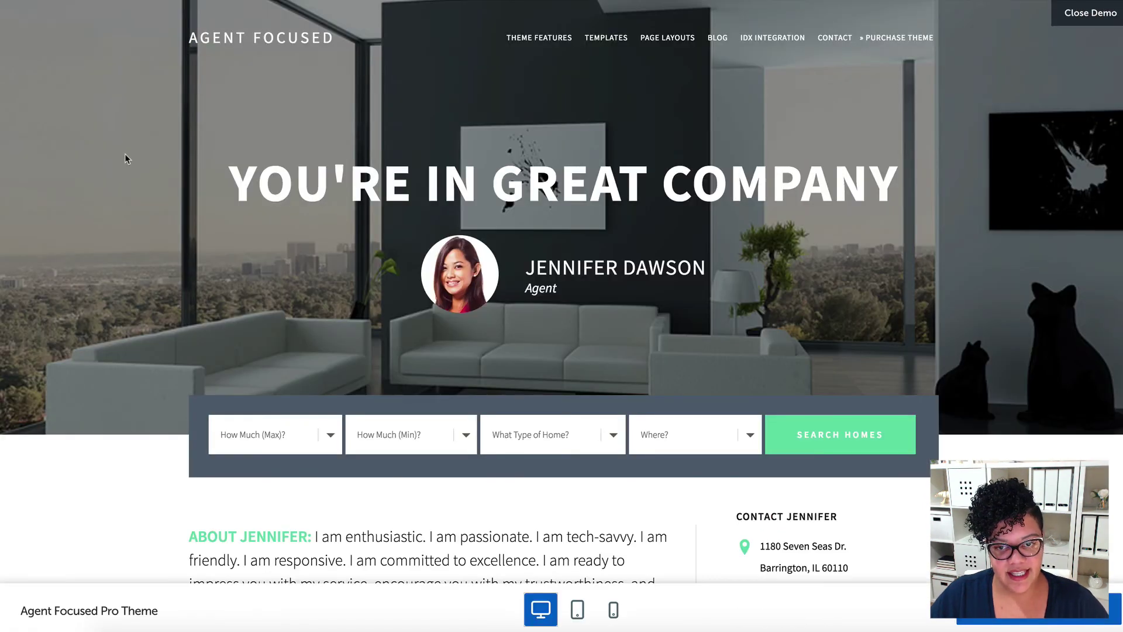
Compare the Agent Focused Pro theme demo's home page with the live site's front page
{"action": "scroll", "coordinate": [995, 321], "scroll_direction": "down", "scroll_amount": 10}
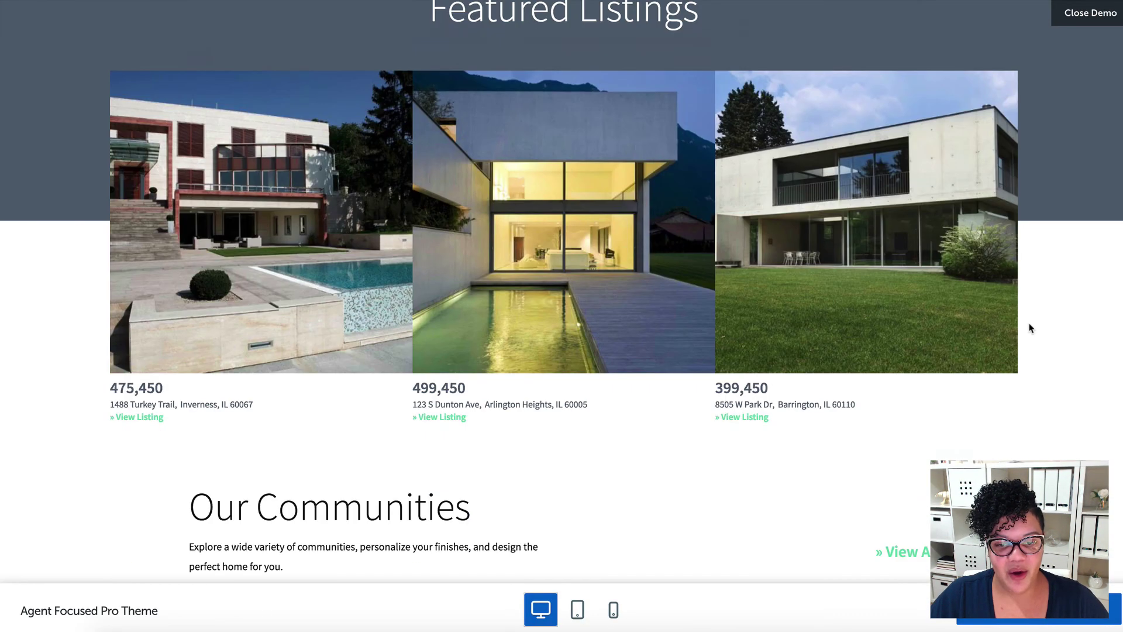
{"action": "scroll", "coordinate": [1033, 318], "scroll_direction": "up", "scroll_amount": 6}
{"action": "scroll", "coordinate": [1034, 316], "scroll_direction": "up", "scroll_amount": 5}
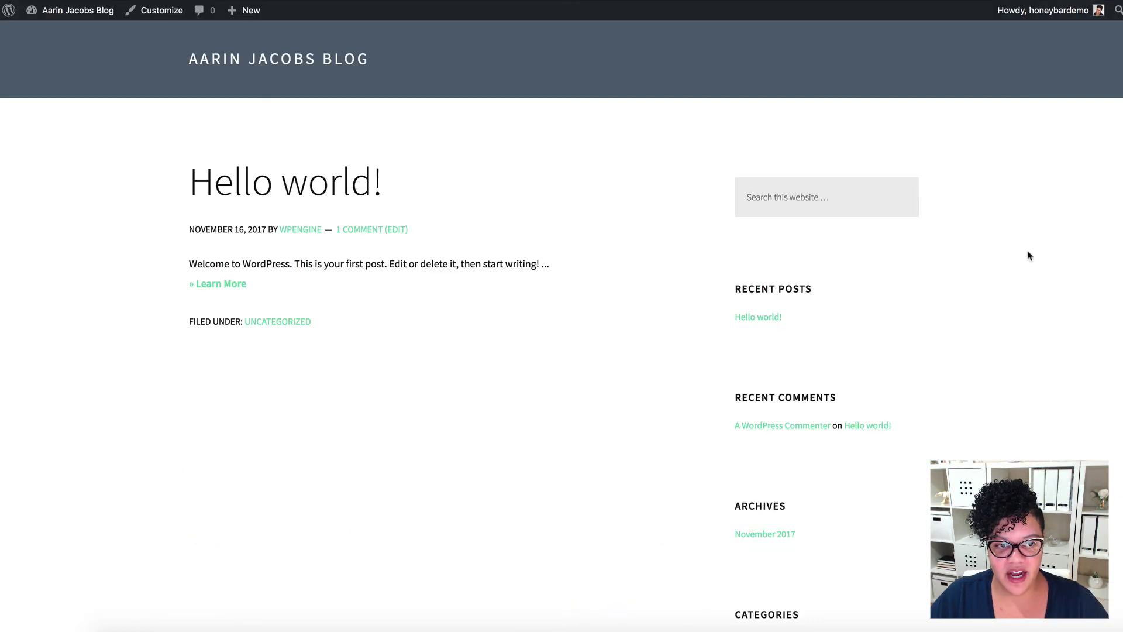
{"action": "scroll", "coordinate": [1030, 256], "scroll_direction": "down", "scroll_amount": 2}
{"action": "scroll", "coordinate": [1027, 253], "scroll_direction": "down", "scroll_amount": 5}
{"action": "scroll", "coordinate": [1027, 253], "scroll_direction": "up", "scroll_amount": 7}
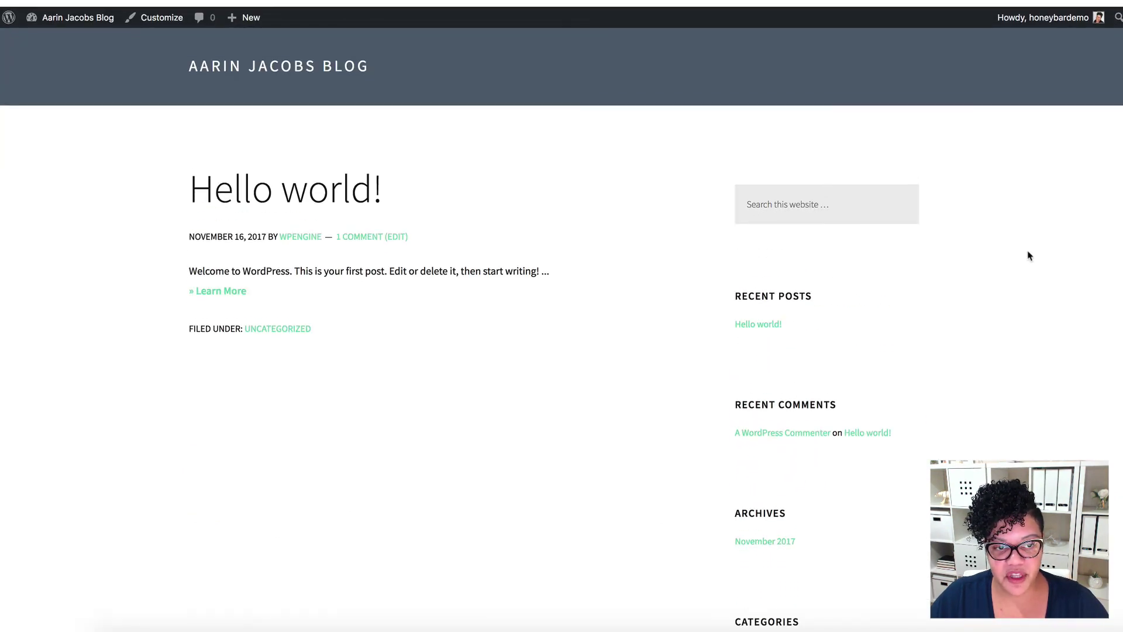